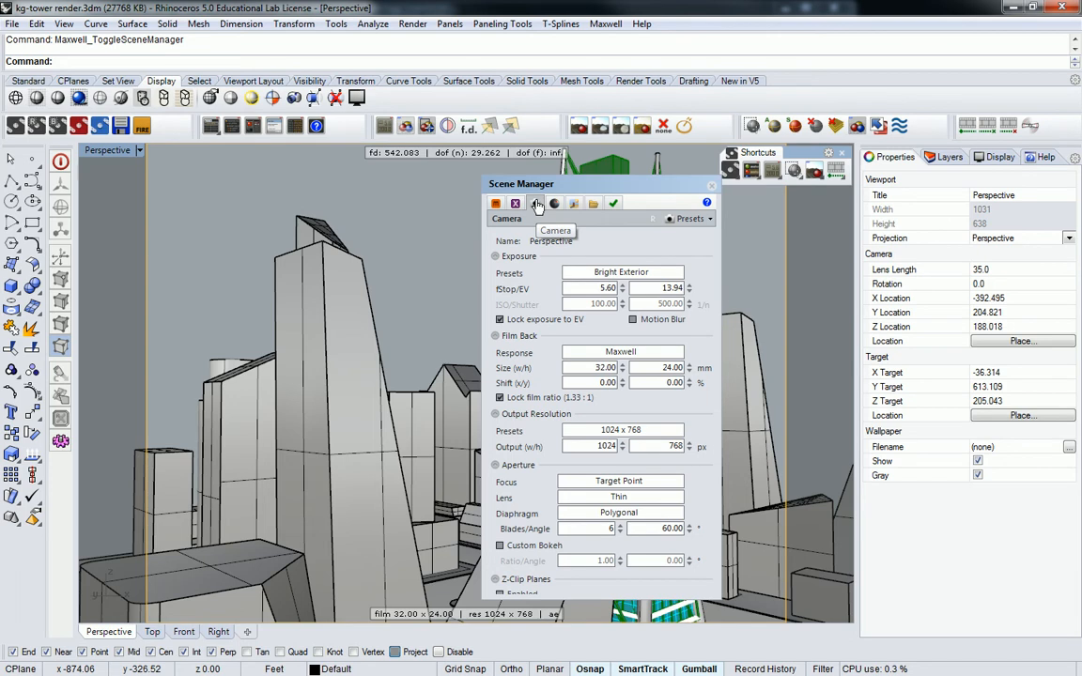
# Step: Reselect Bright Exterior as the Maxwell camera exposure preset for the Perspective view
pyautogui.click(577, 273)
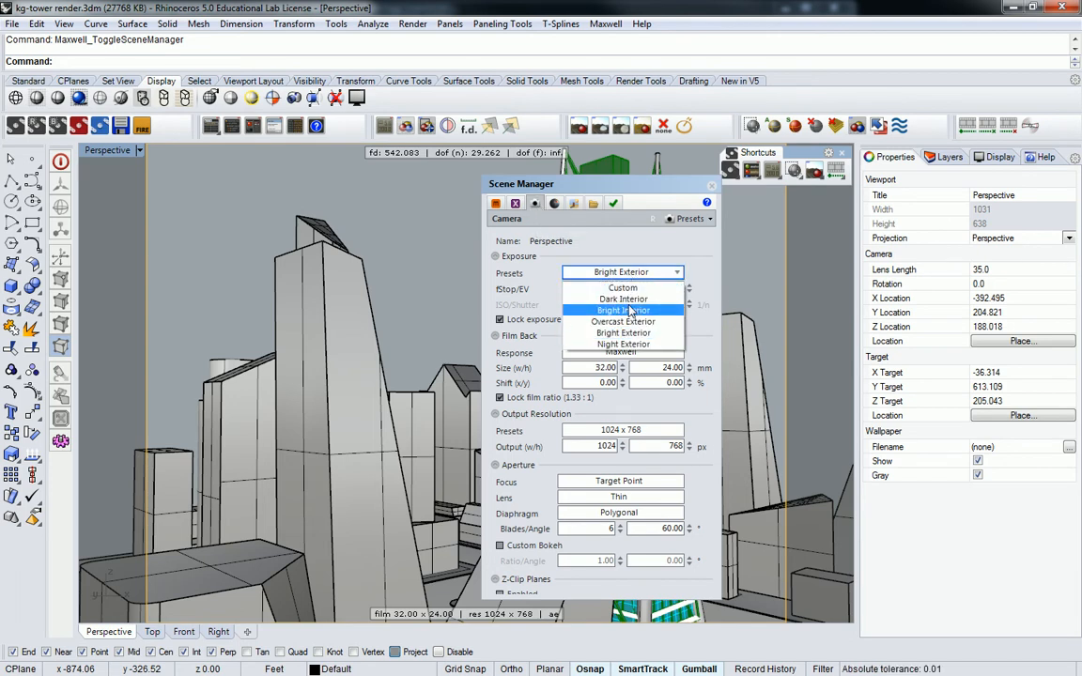
pyautogui.click(624, 333)
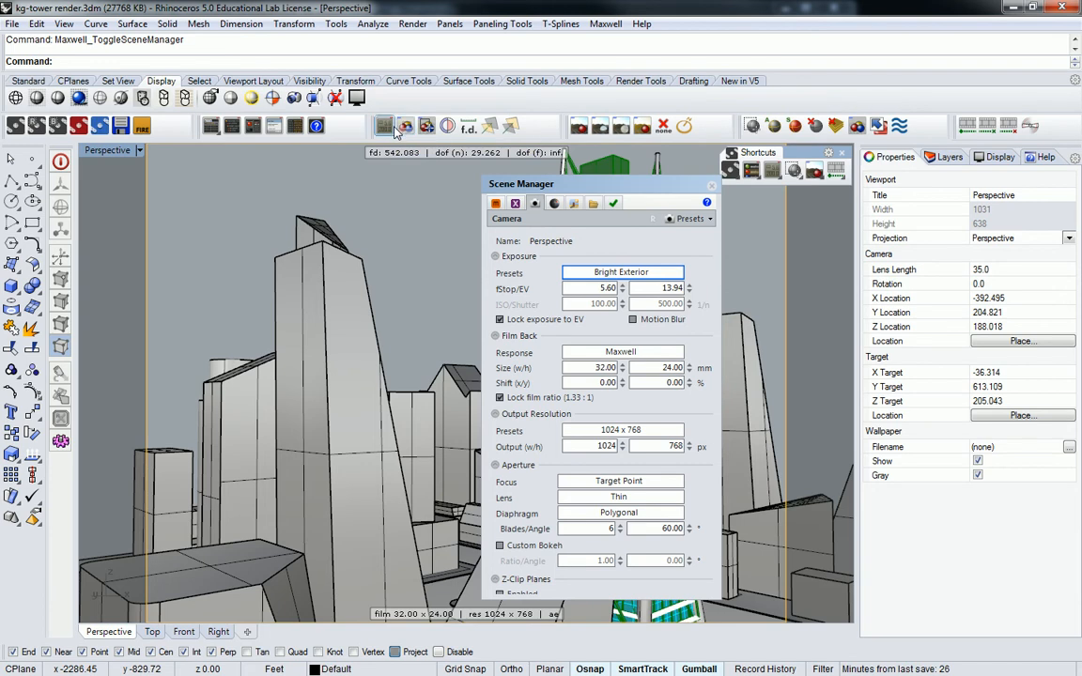
pyautogui.click(610, 430)
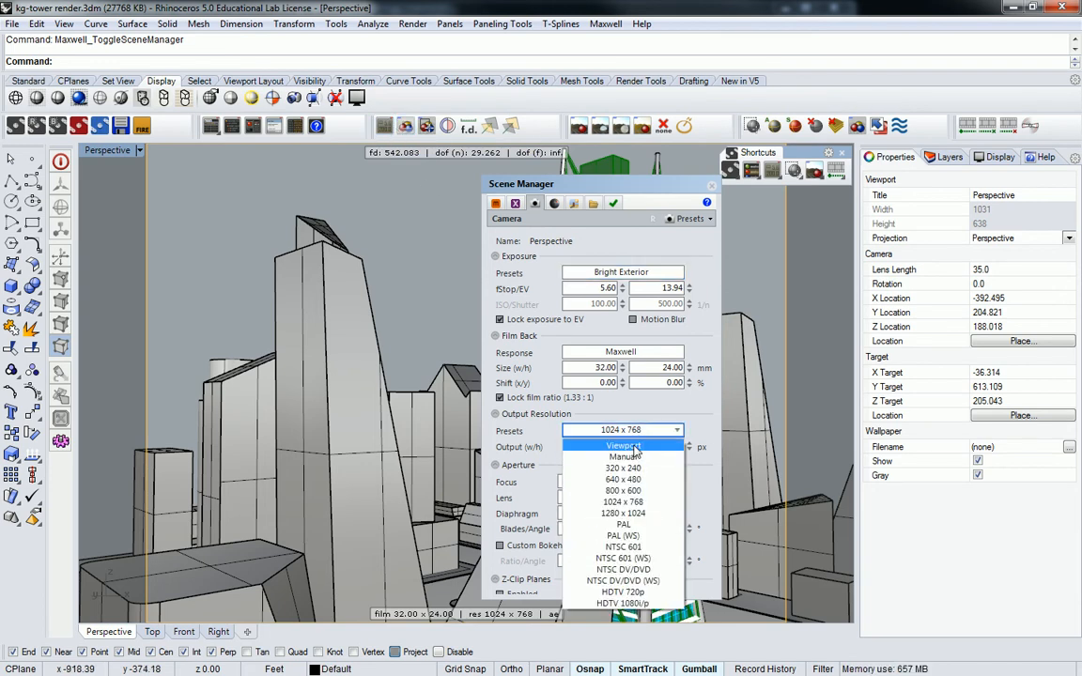
pyautogui.click(633, 446)
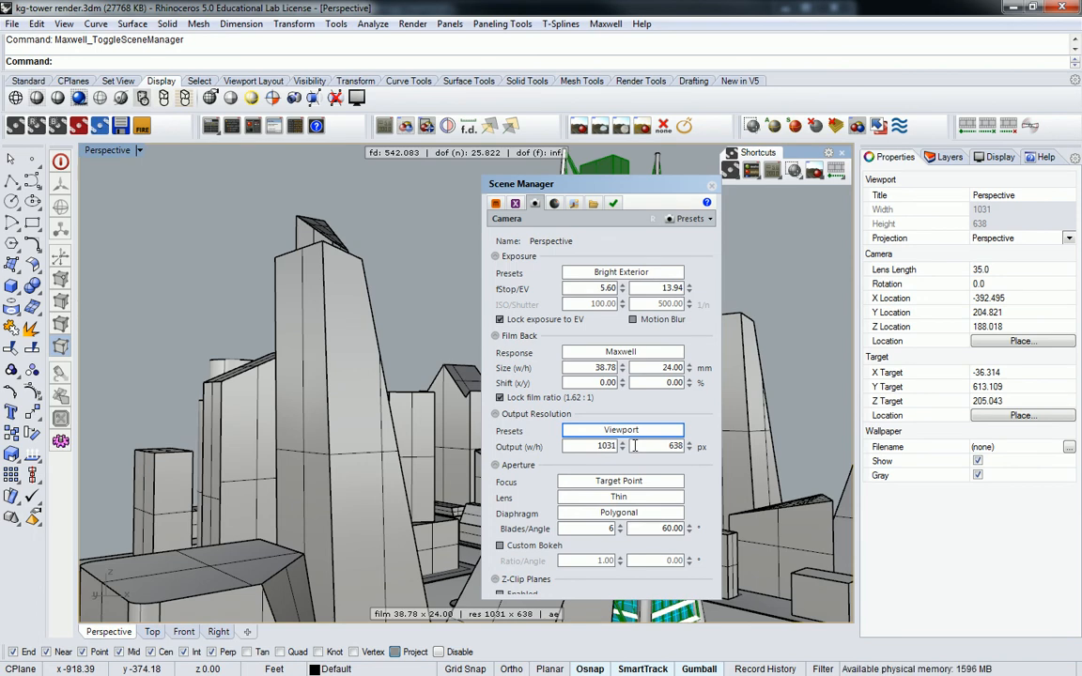
pyautogui.click(620, 430)
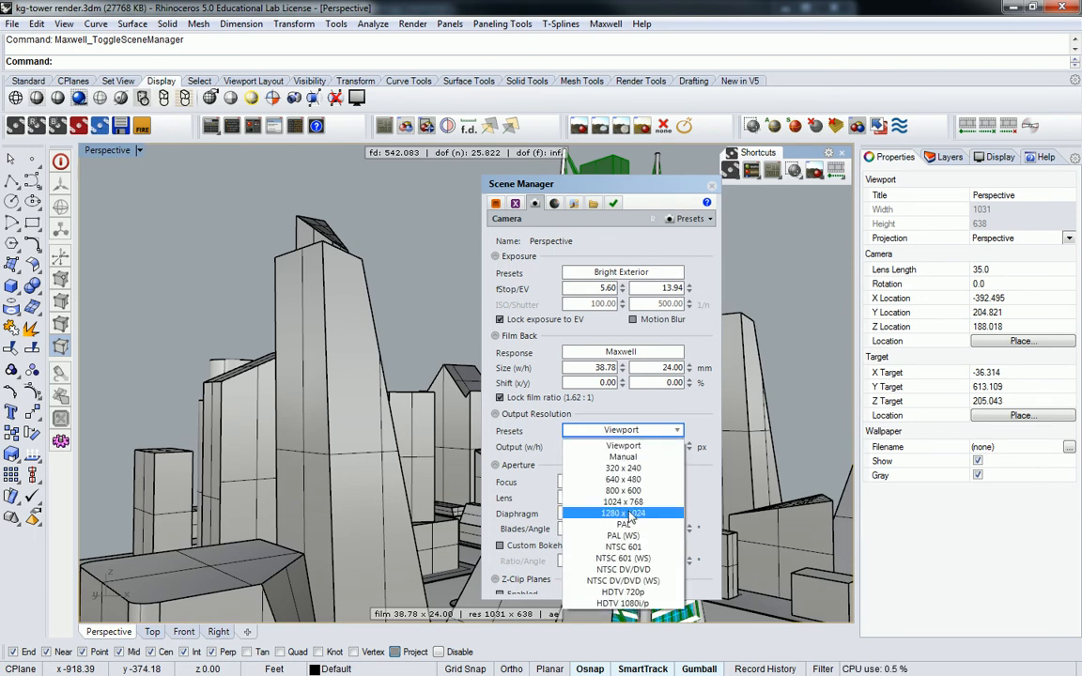
pyautogui.click(628, 514)
pyautogui.click(620, 430)
pyautogui.click(624, 502)
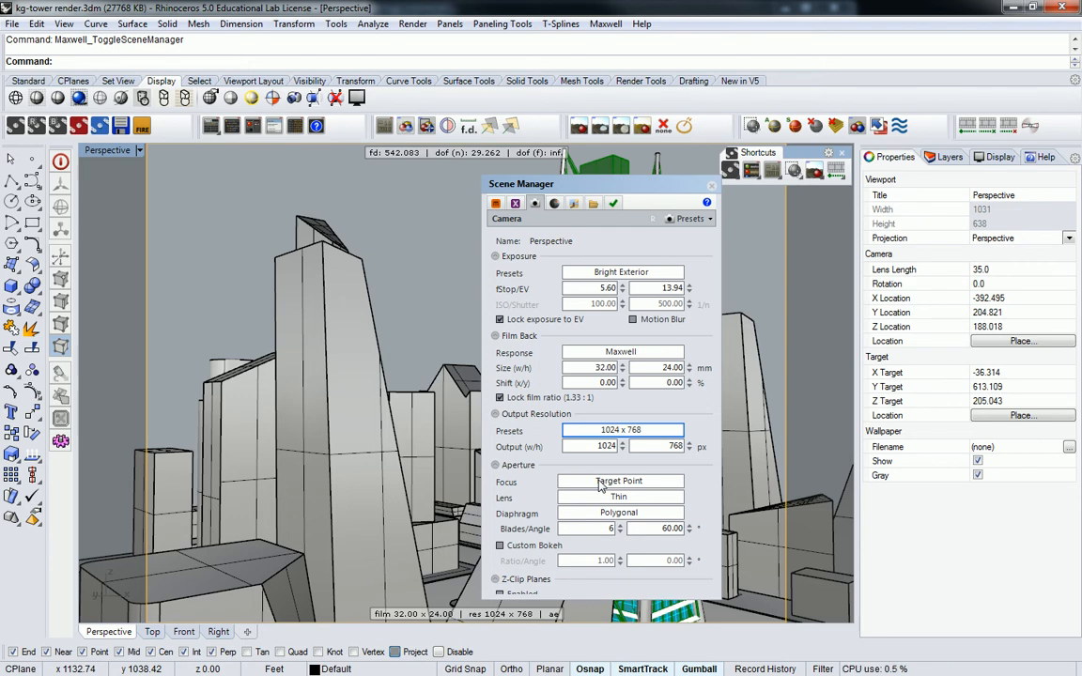
# Step: Auto-focus the Maxwell camera on the green glass tower and show the sun's Location & Time settings
pyautogui.moveTo(631, 188); pyautogui.dragTo(806, 206)
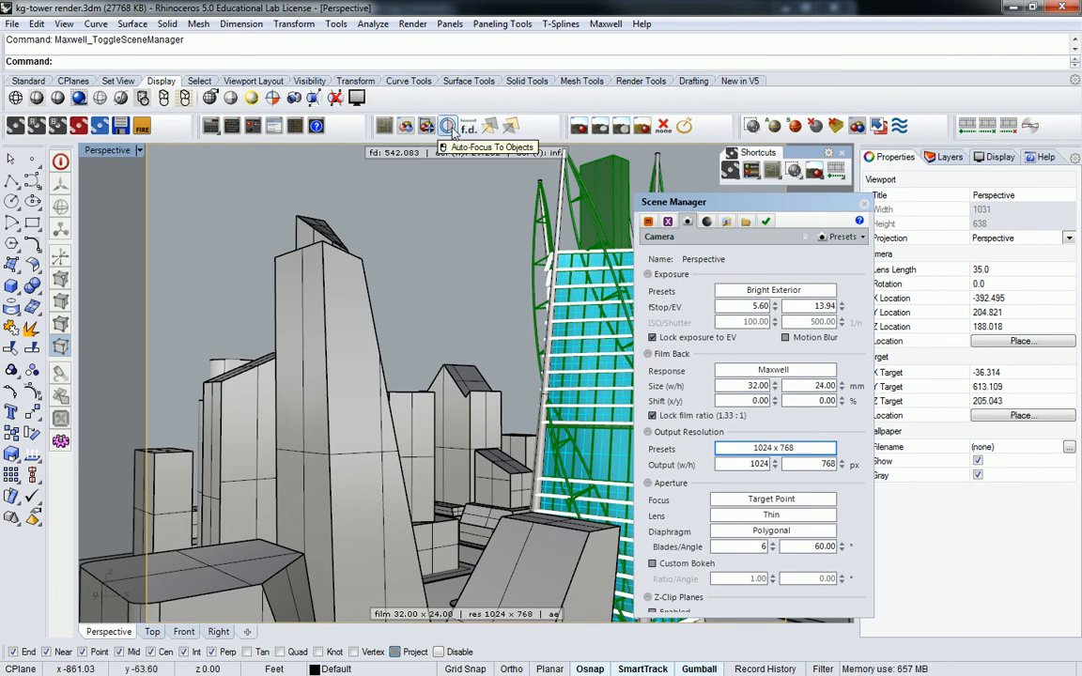
pyautogui.click(449, 125)
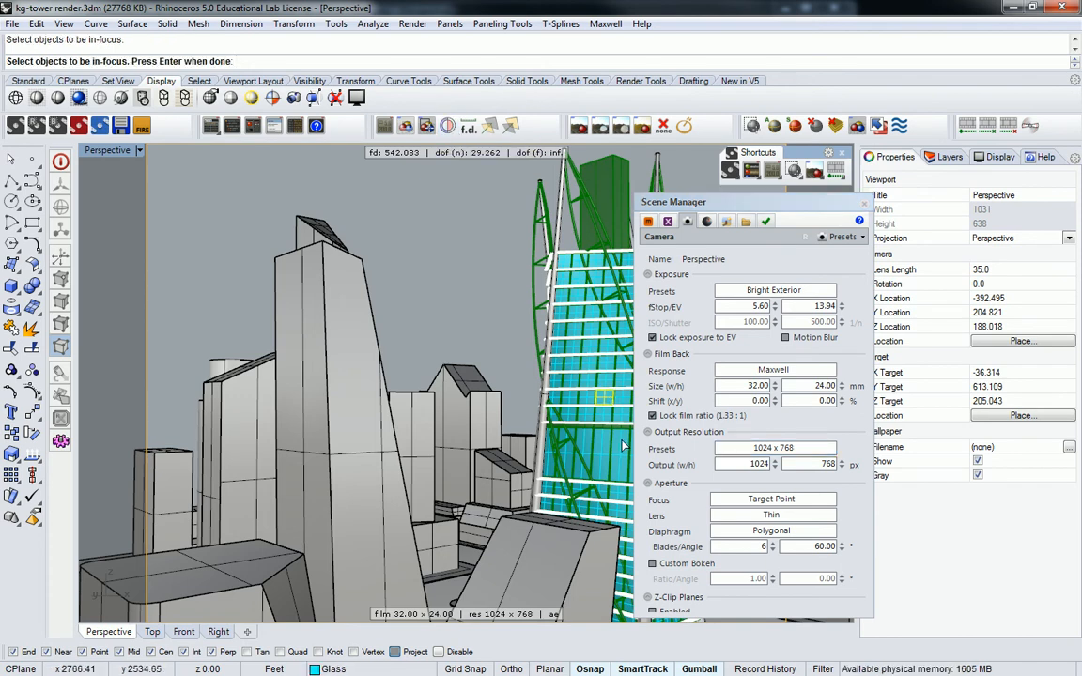
pyautogui.press('Return')
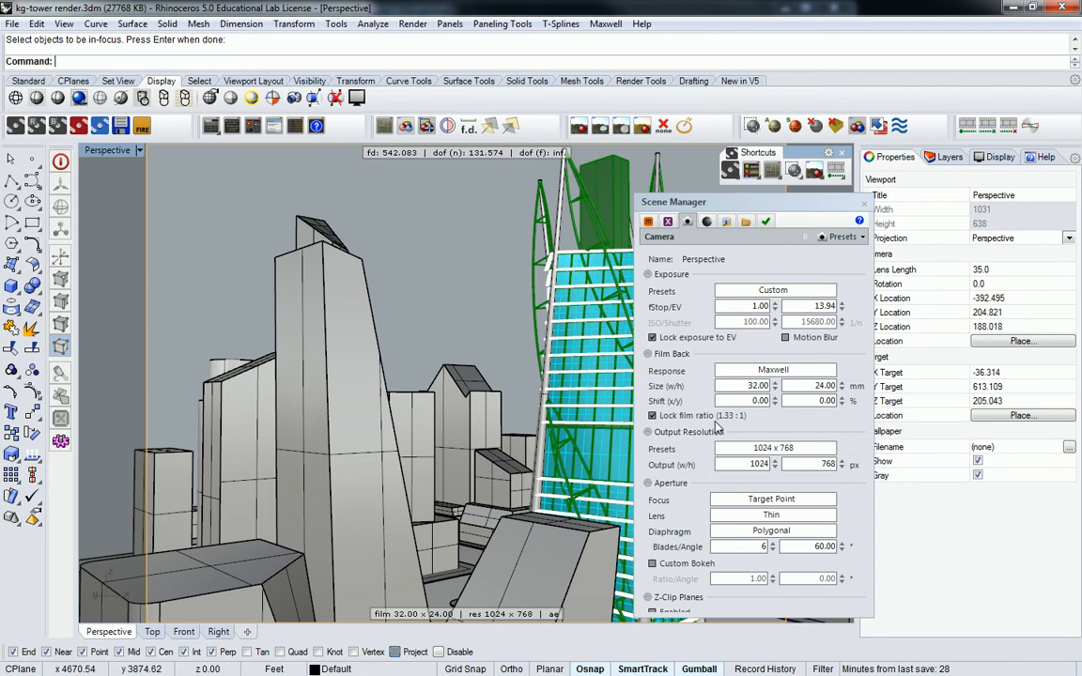
pyautogui.click(707, 221)
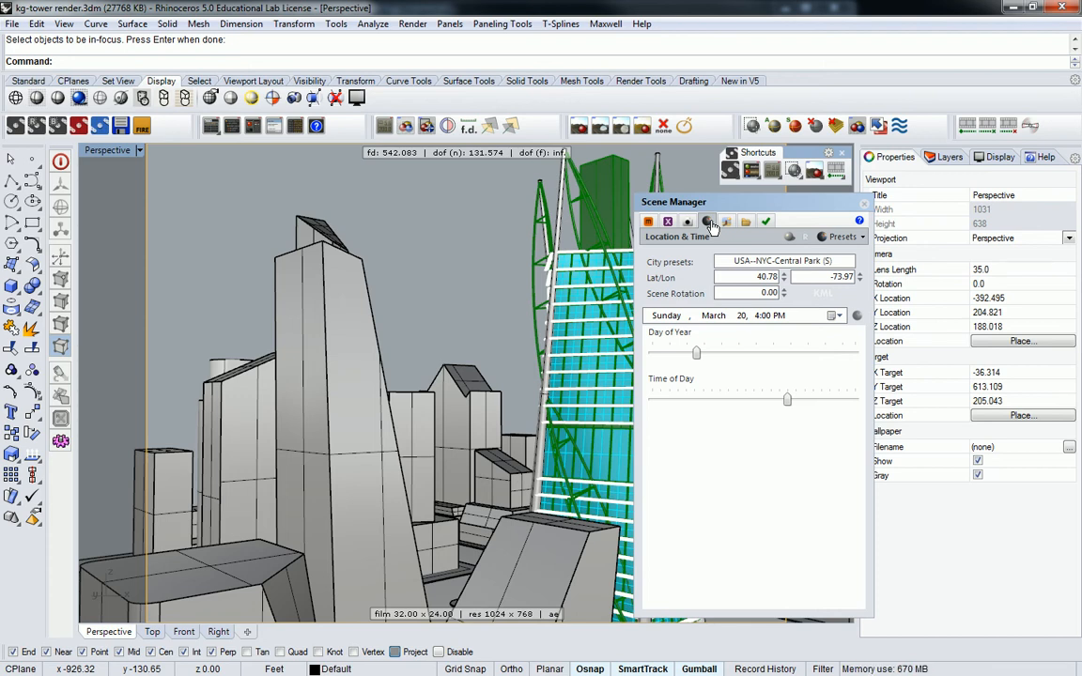
# Step: Choose the USA--Los Angeles AP (S) city preset, giving latitude 33.93 and longitude -118.40
pyautogui.click(791, 262)
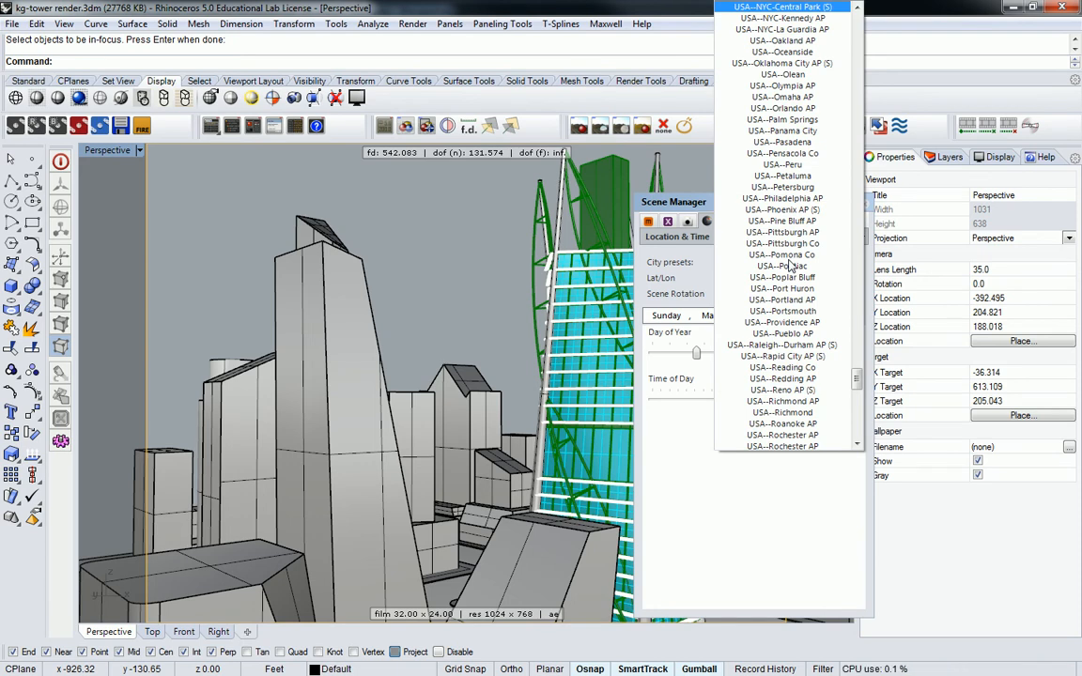
pyautogui.scroll(-4, 803, 329)
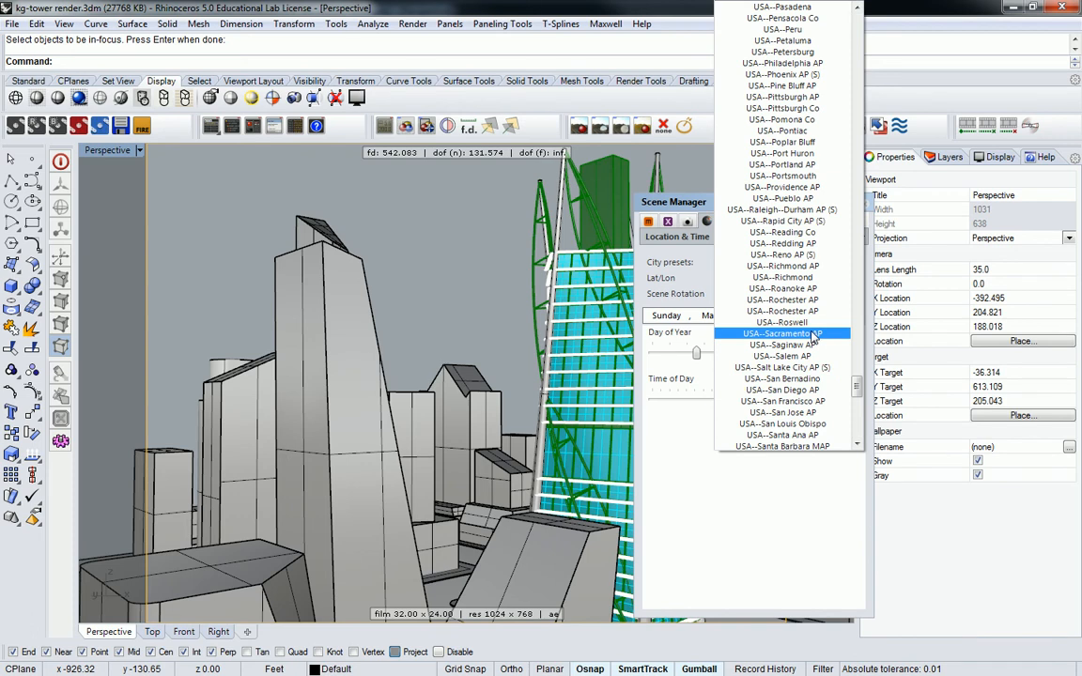
pyautogui.scroll(2, 814, 338)
pyautogui.scroll(-5, 817, 343)
pyautogui.scroll(13, 821, 338)
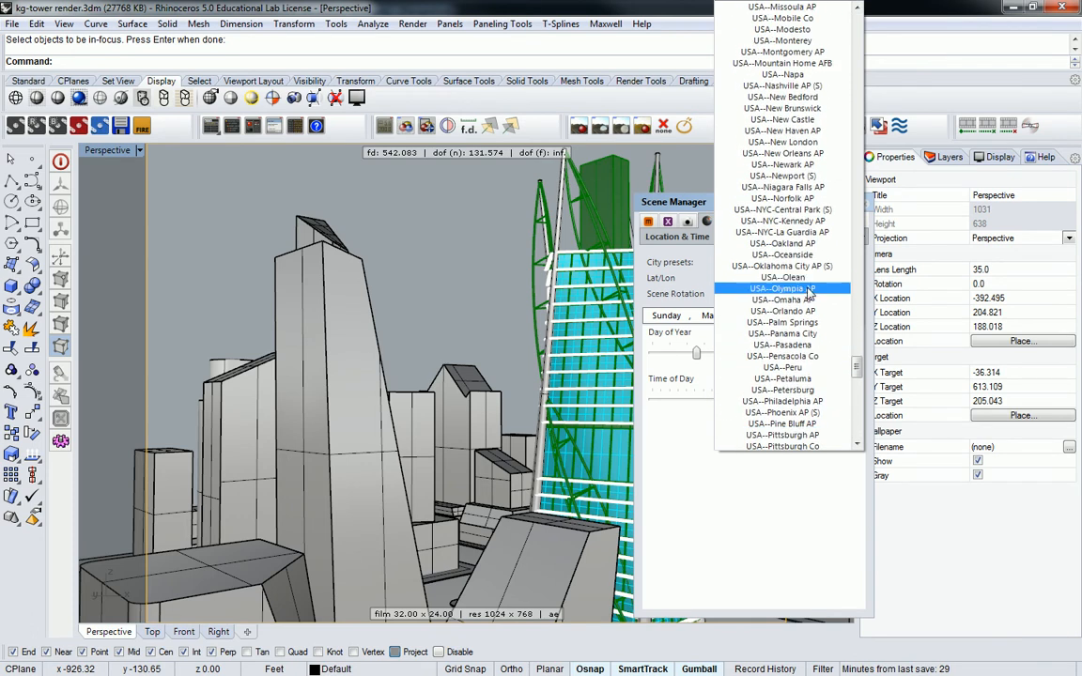
pyautogui.scroll(3, 811, 294)
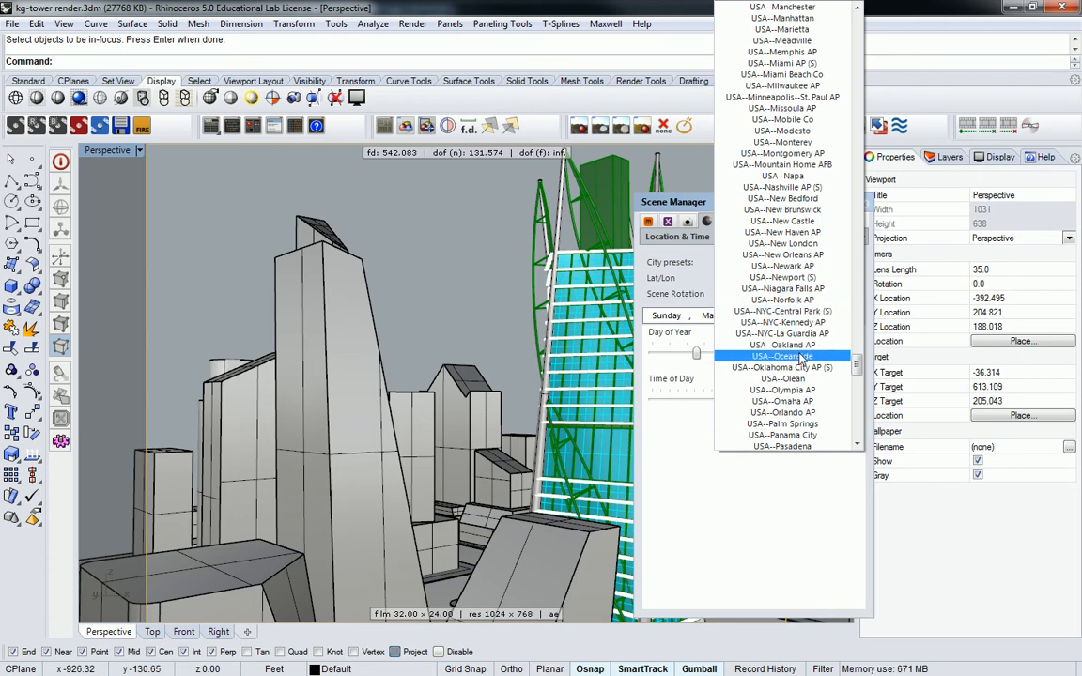
pyautogui.scroll(-1, 803, 355)
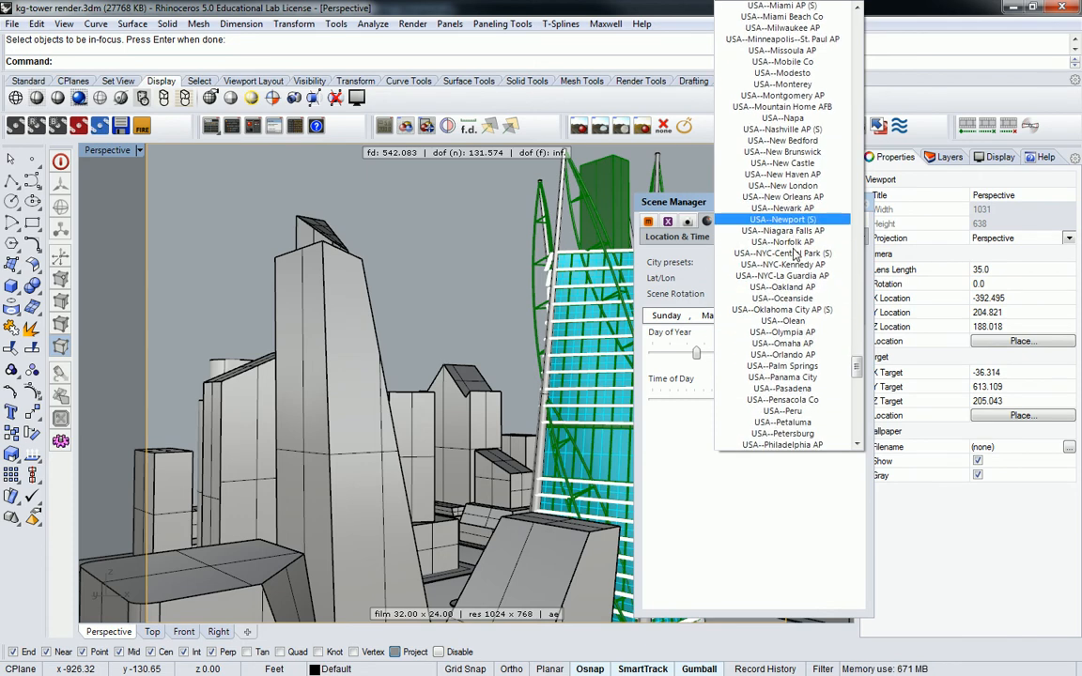
pyautogui.scroll(-2, 796, 254)
pyautogui.scroll(-2, 794, 310)
pyautogui.scroll(9, 791, 326)
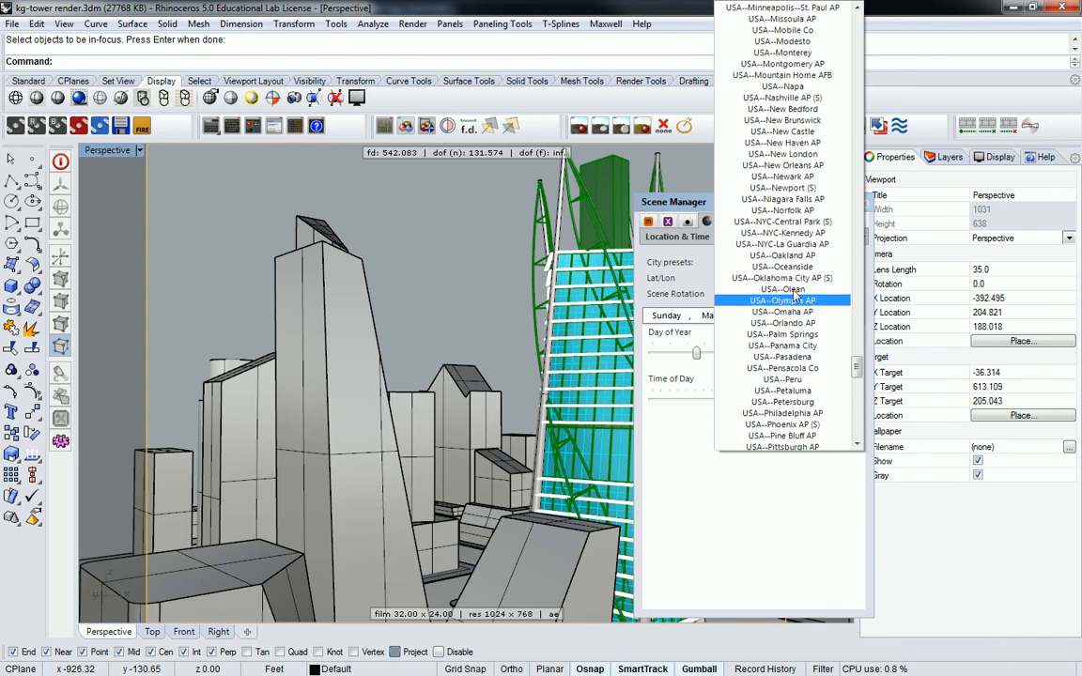
pyautogui.scroll(4, 795, 295)
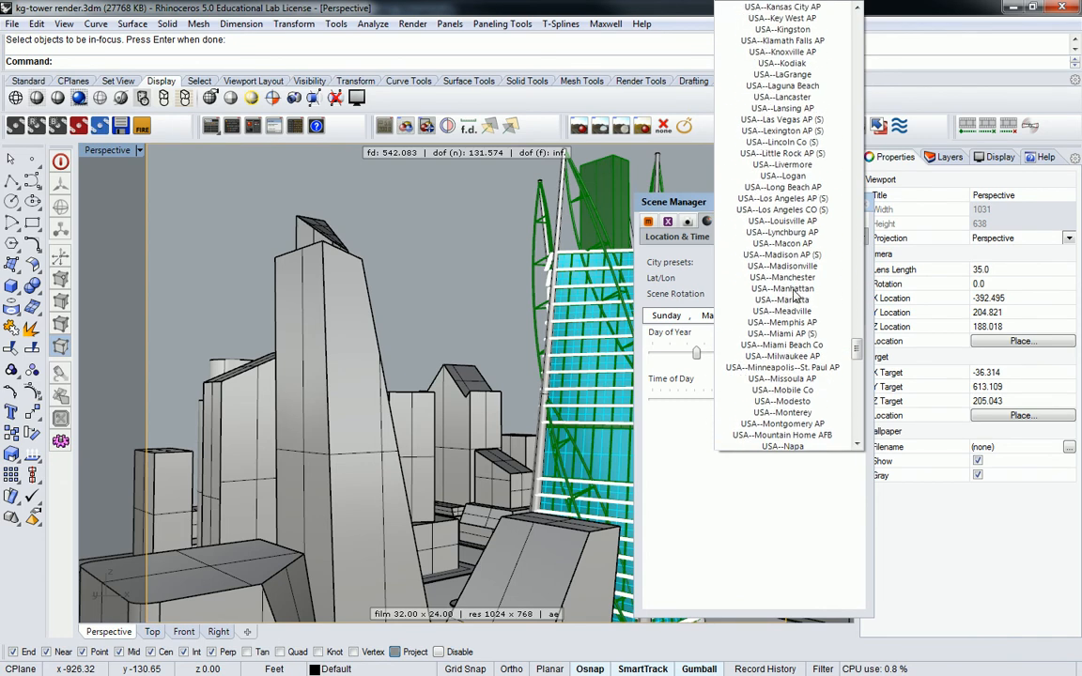
pyautogui.click(782, 199)
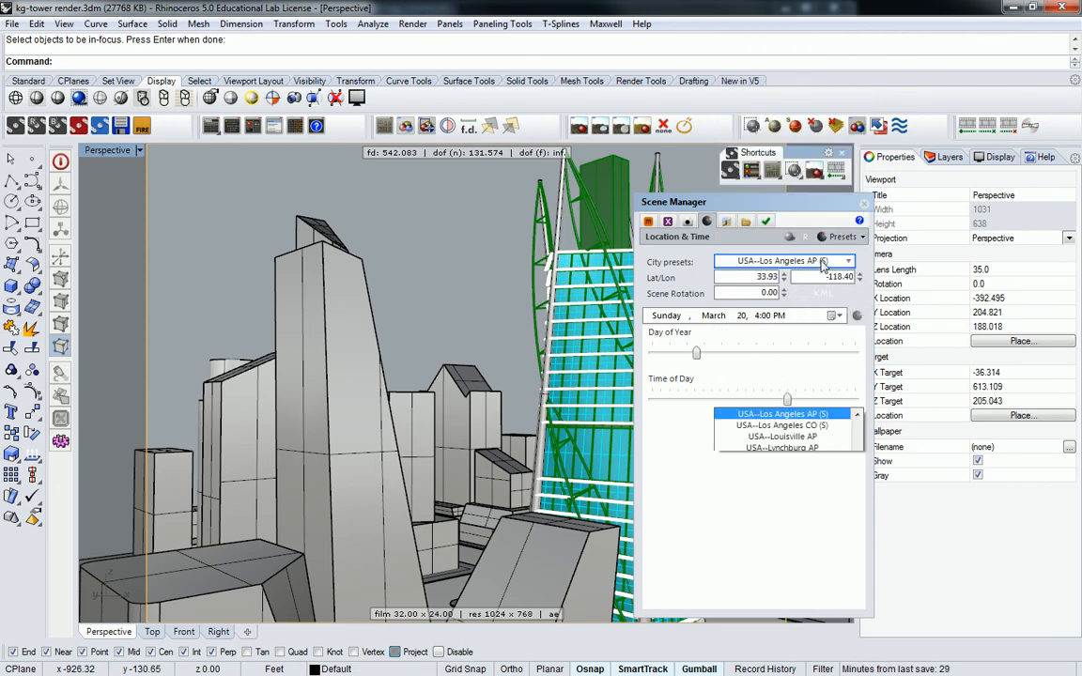
pyautogui.click(770, 262)
pyautogui.scroll(2, 815, 188)
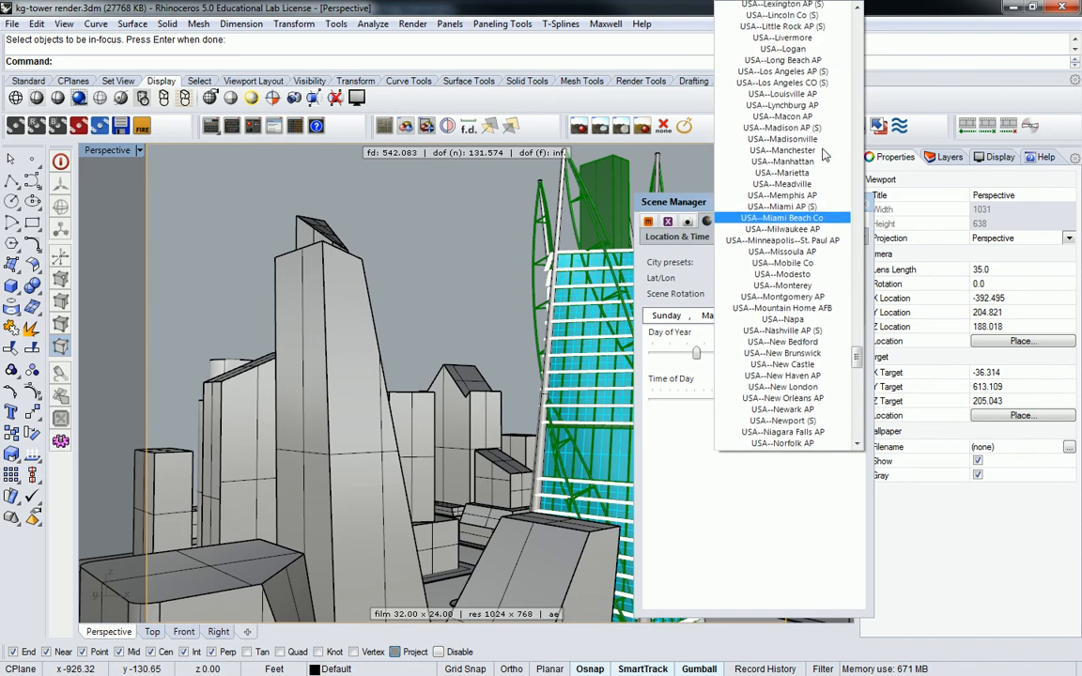
pyautogui.click(794, 77)
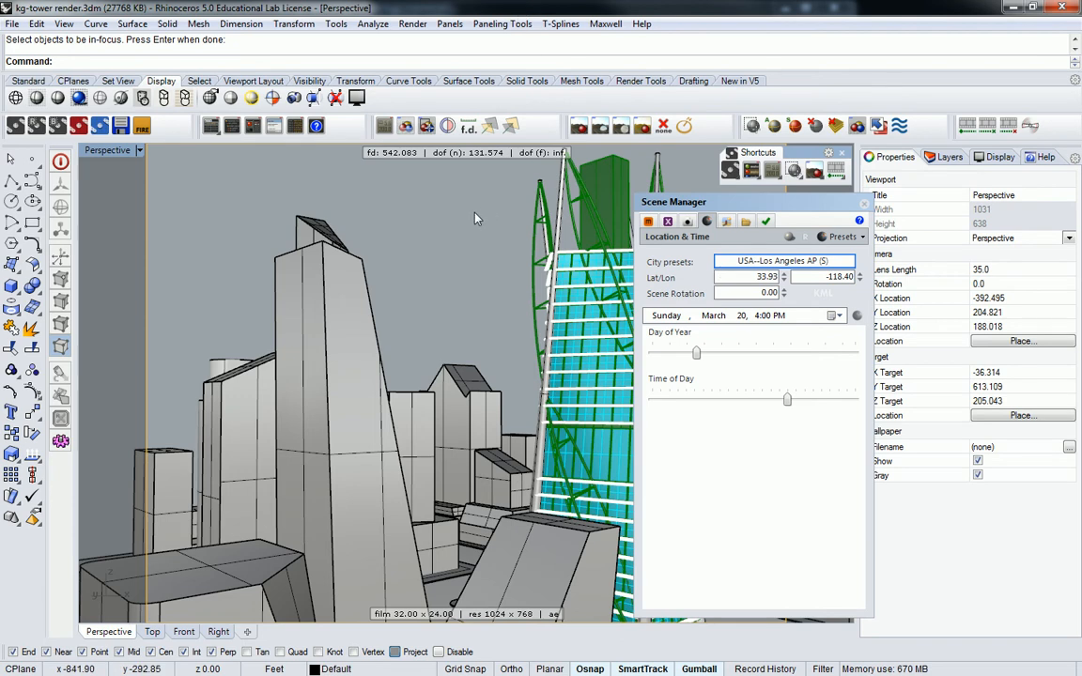
# Step: Switch the Perspective viewport to Rendered display, showing the buildings as smooth surfaces without edge lines
pyautogui.click(98, 99)
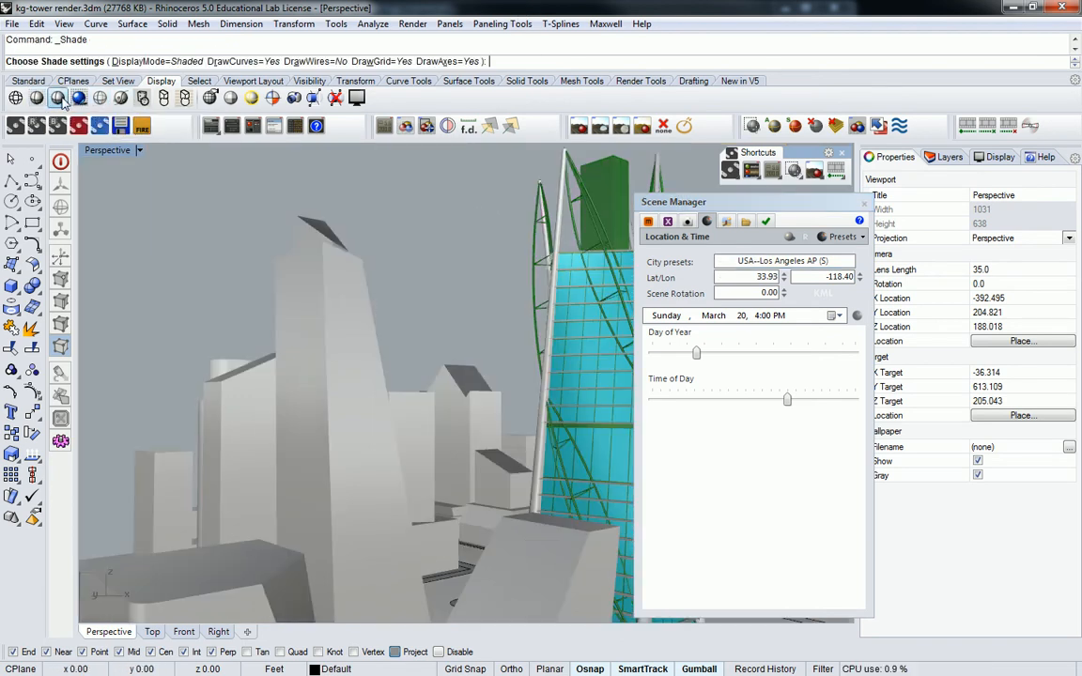
pyautogui.click(79, 97)
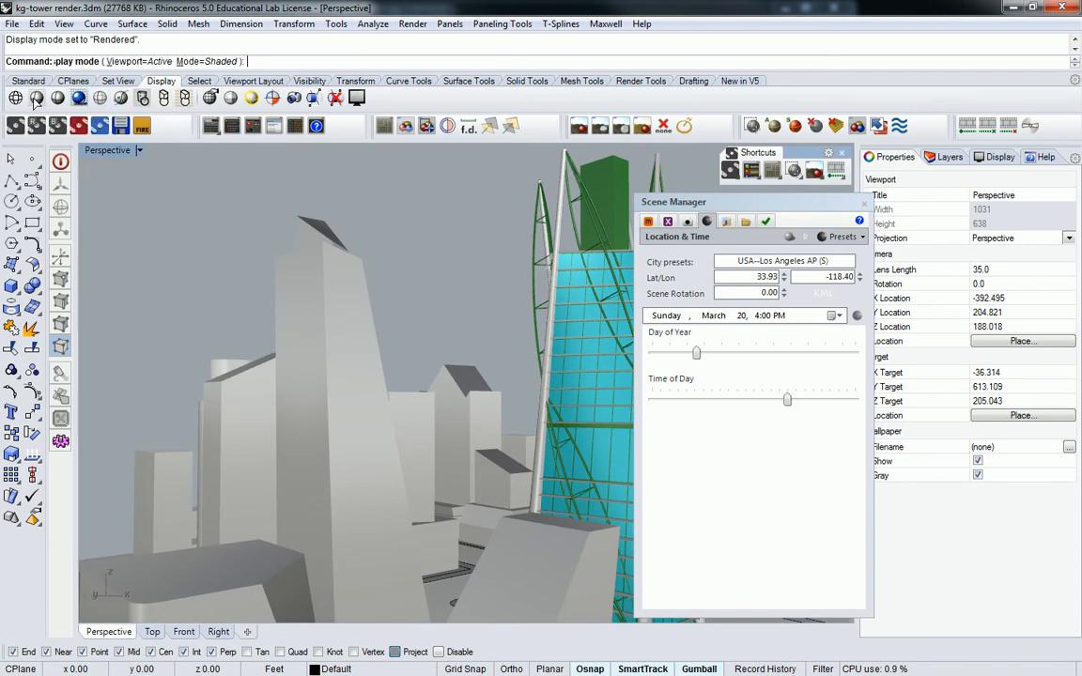
pyautogui.click(79, 100)
pyautogui.click(37, 99)
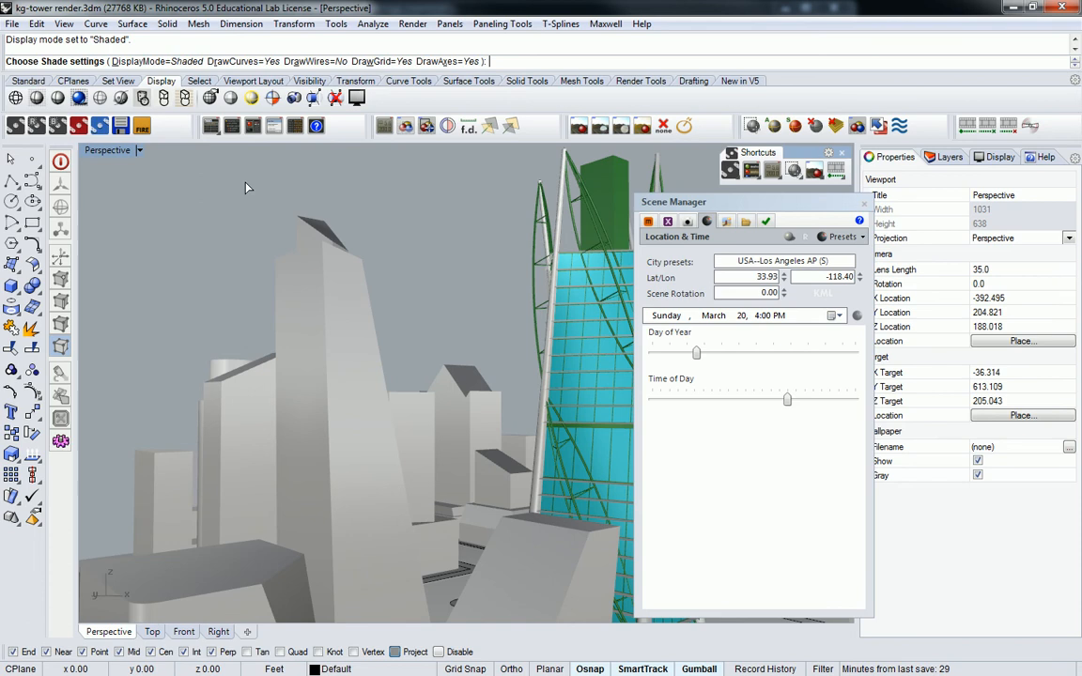
pyautogui.click(79, 100)
# Step: Show the sun and its shadows in the viewport, and slide the sun date to Thursday, August 4, 1:31 PM
pyautogui.moveTo(730, 203); pyautogui.dragTo(791, 203)
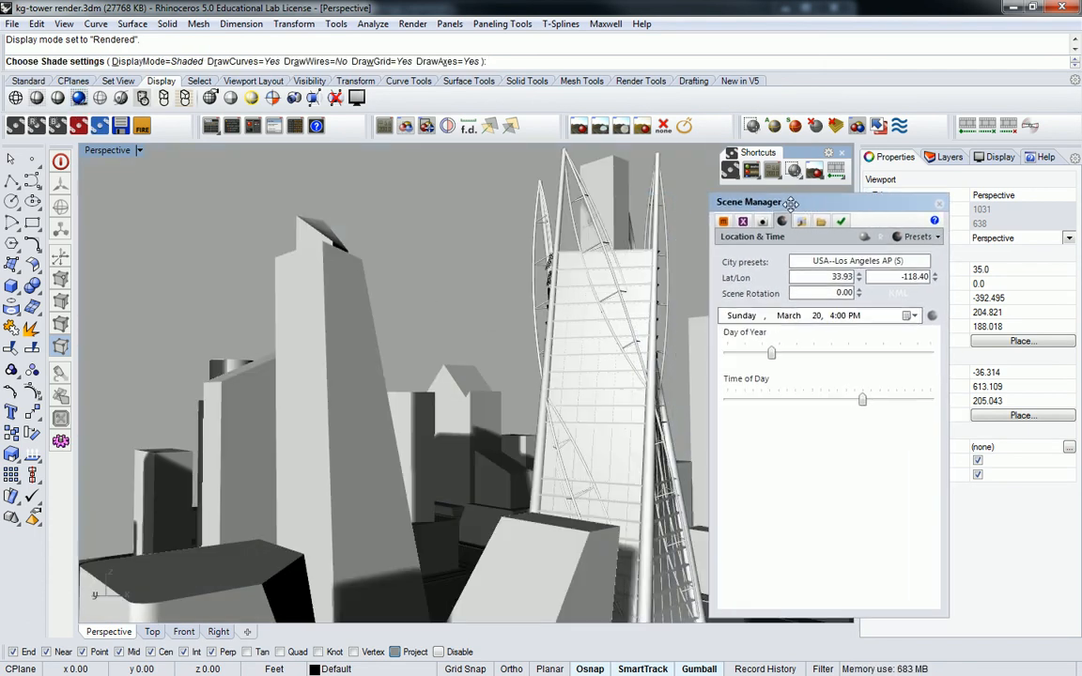
pyautogui.click(864, 238)
pyautogui.moveTo(772, 353); pyautogui.dragTo(833, 357)
pyautogui.moveTo(862, 400)
pyautogui.mouseDown()
pyautogui.moveTo(816, 406)
pyautogui.moveTo(893, 404)
pyautogui.moveTo(841, 406)
pyautogui.mouseUp()
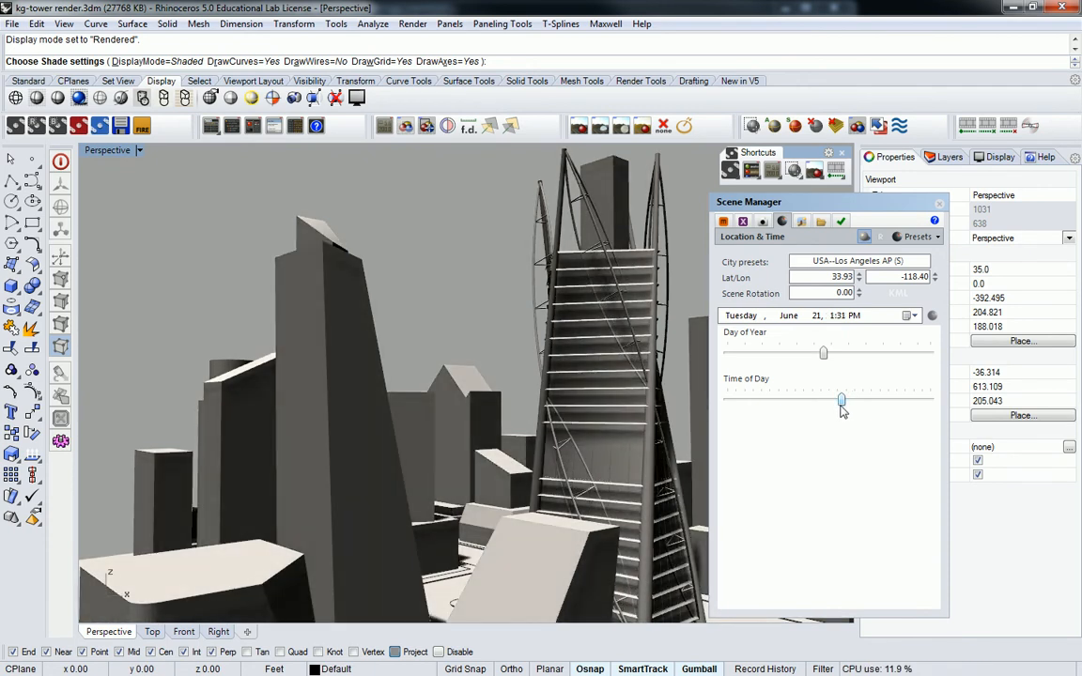
pyautogui.moveTo(831, 357)
pyautogui.mouseDown()
pyautogui.moveTo(771, 355)
pyautogui.moveTo(845, 355)
pyautogui.moveTo(775, 364)
pyautogui.moveTo(849, 361)
pyautogui.mouseUp()
# Step: Pick June 21 from the calendar, then slide the sun date to Friday, July 22, at 1:31 PM
pyautogui.click(790, 316)
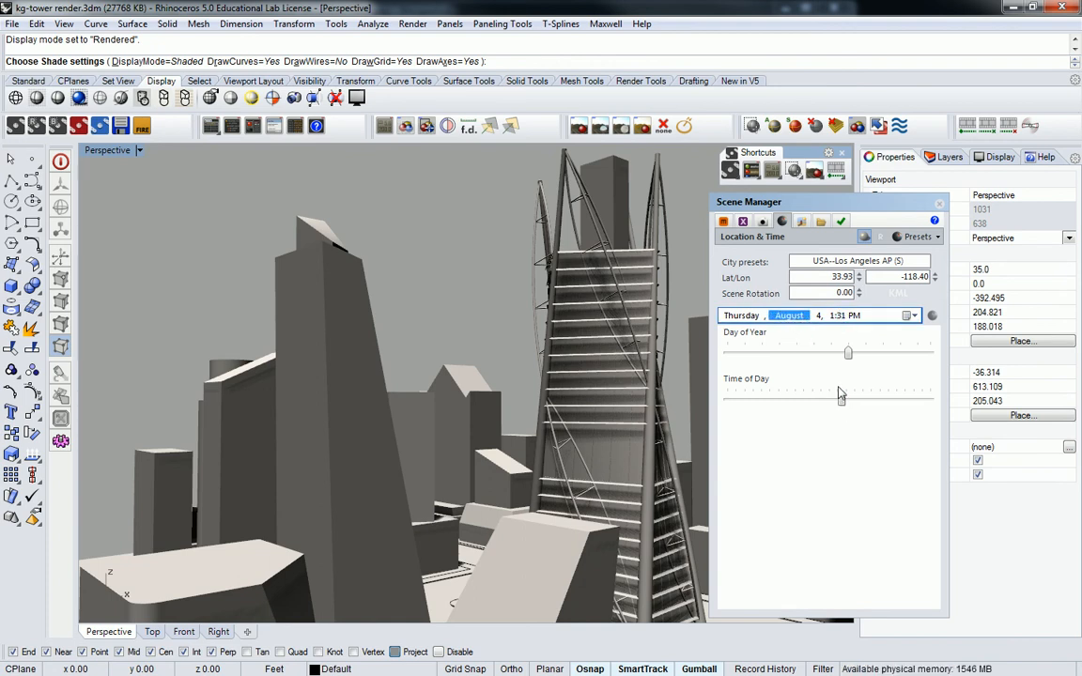
pyautogui.click(909, 316)
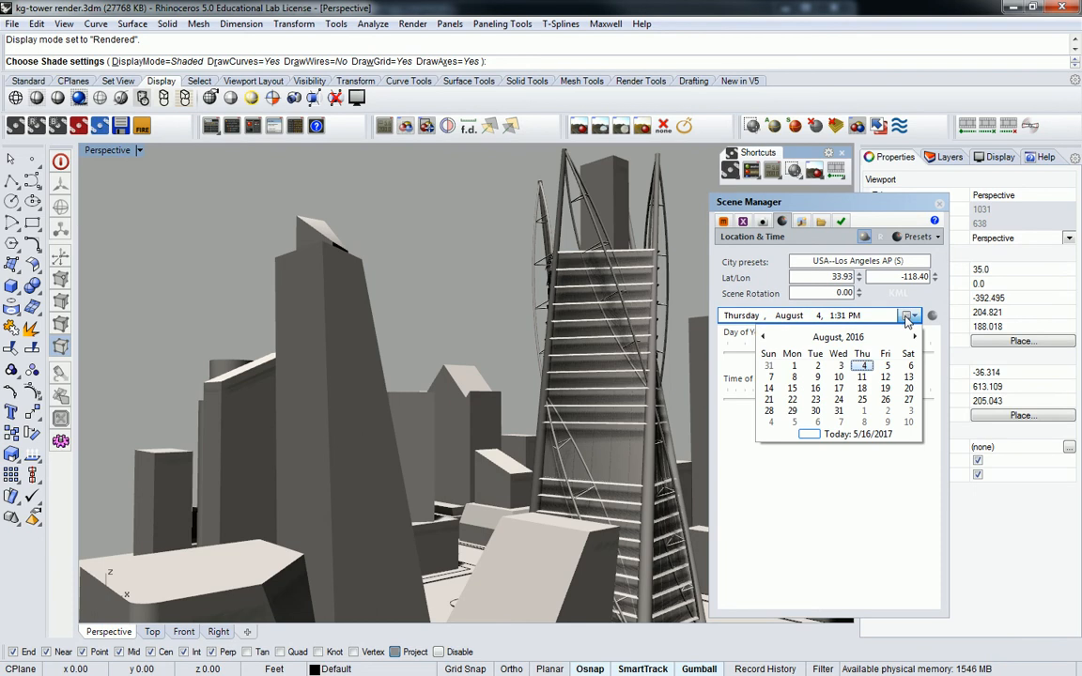
pyautogui.click(762, 336)
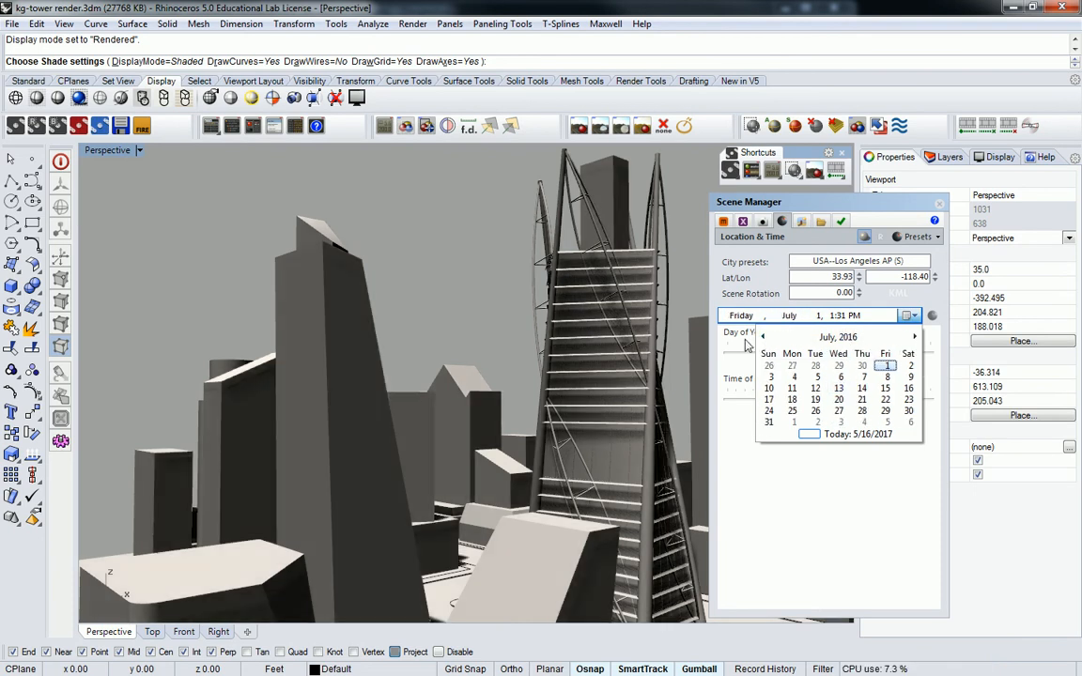
pyautogui.click(762, 336)
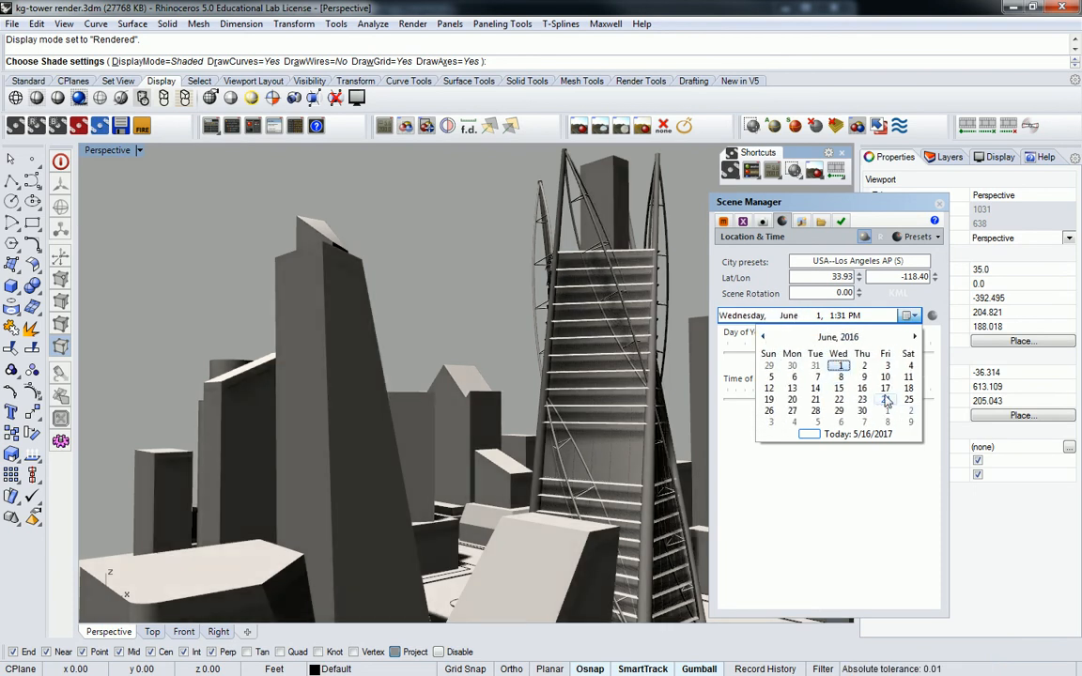
pyautogui.click(815, 399)
pyautogui.moveTo(823, 354); pyautogui.dragTo(840, 354)
pyautogui.moveTo(845, 404)
pyautogui.mouseDown()
pyautogui.moveTo(854, 406)
pyautogui.moveTo(841, 406)
pyautogui.mouseUp()
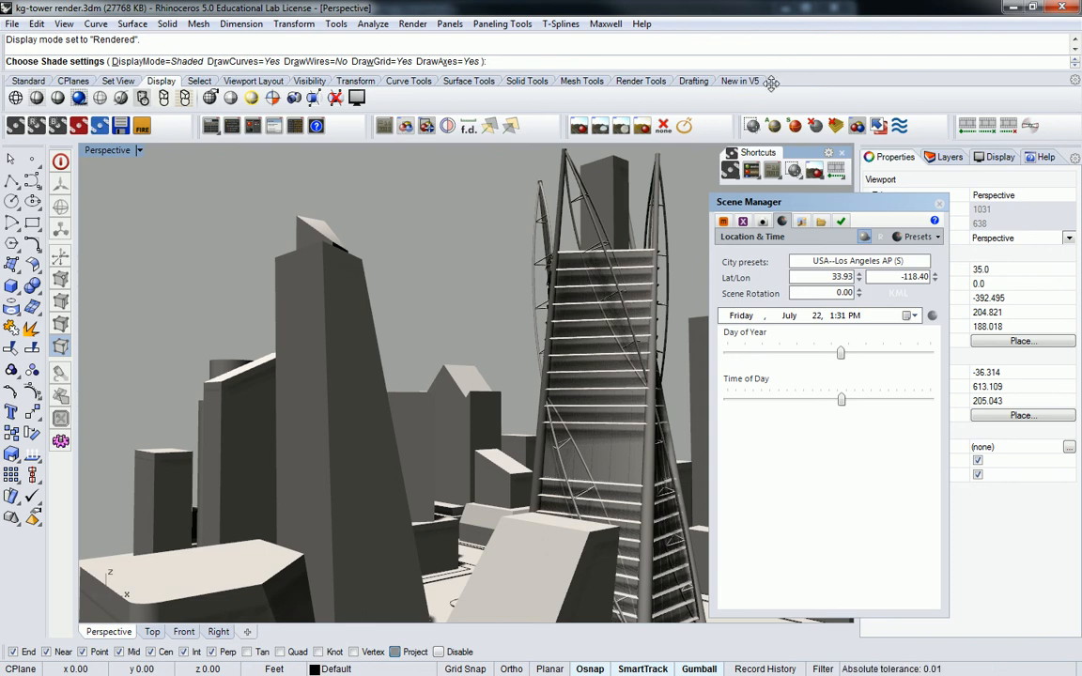
# Step: Change the Maxwell environment type from Constant Dome to Physical Sky
pyautogui.click(801, 220)
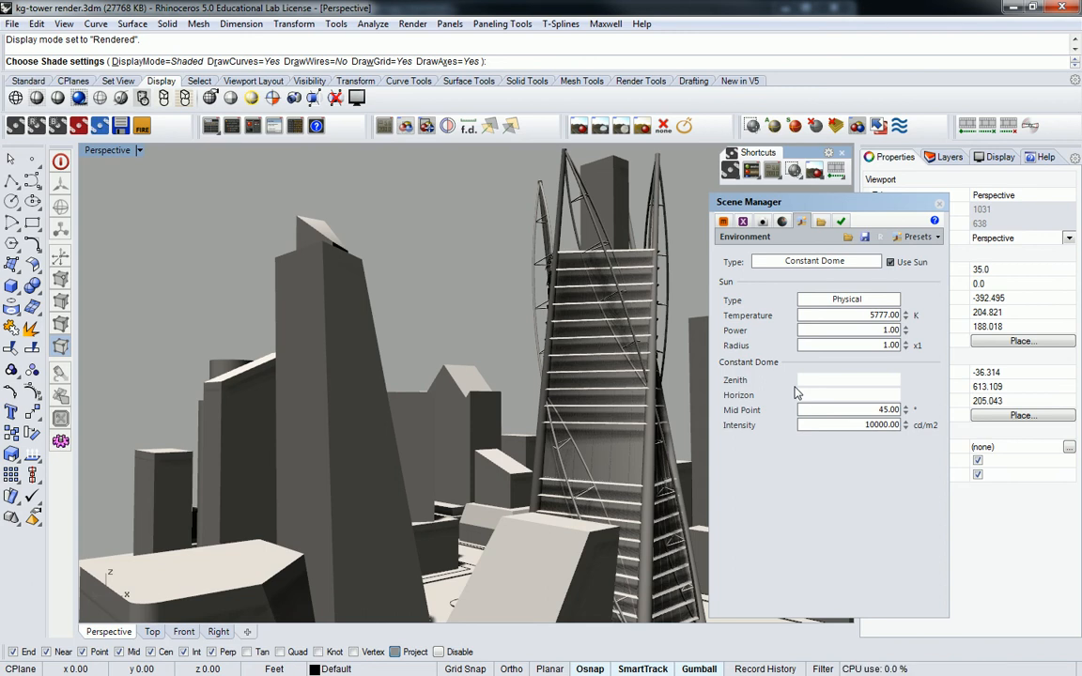
pyautogui.click(813, 261)
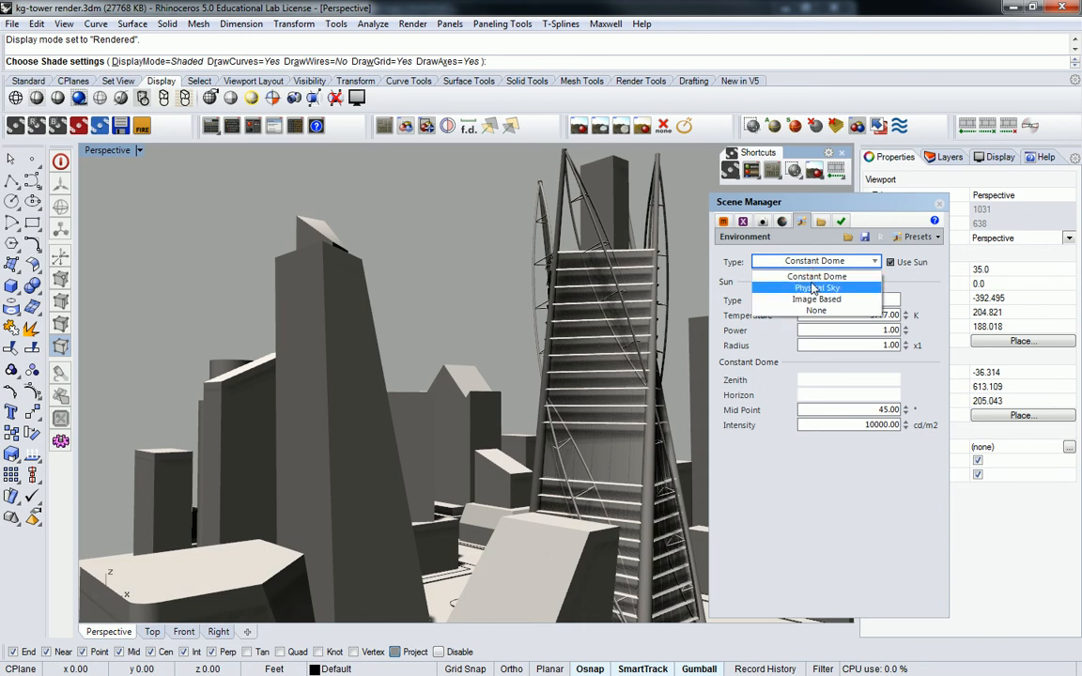
pyautogui.click(809, 280)
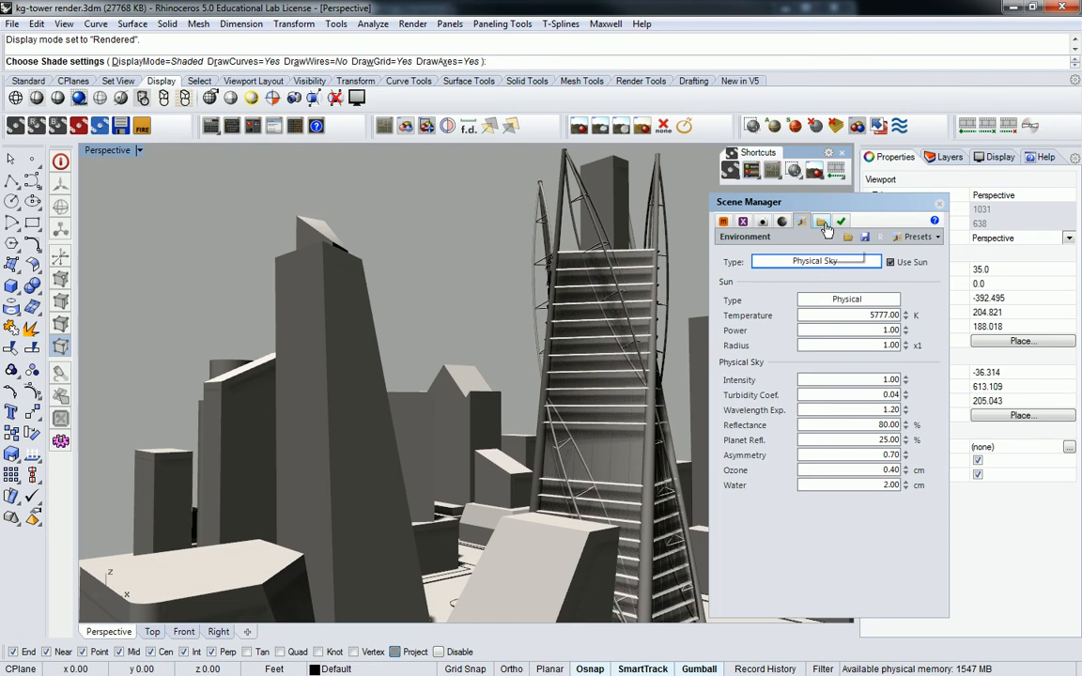
# Step: Show the Scene Manager's Output tab with the render engine settings
pyautogui.click(821, 221)
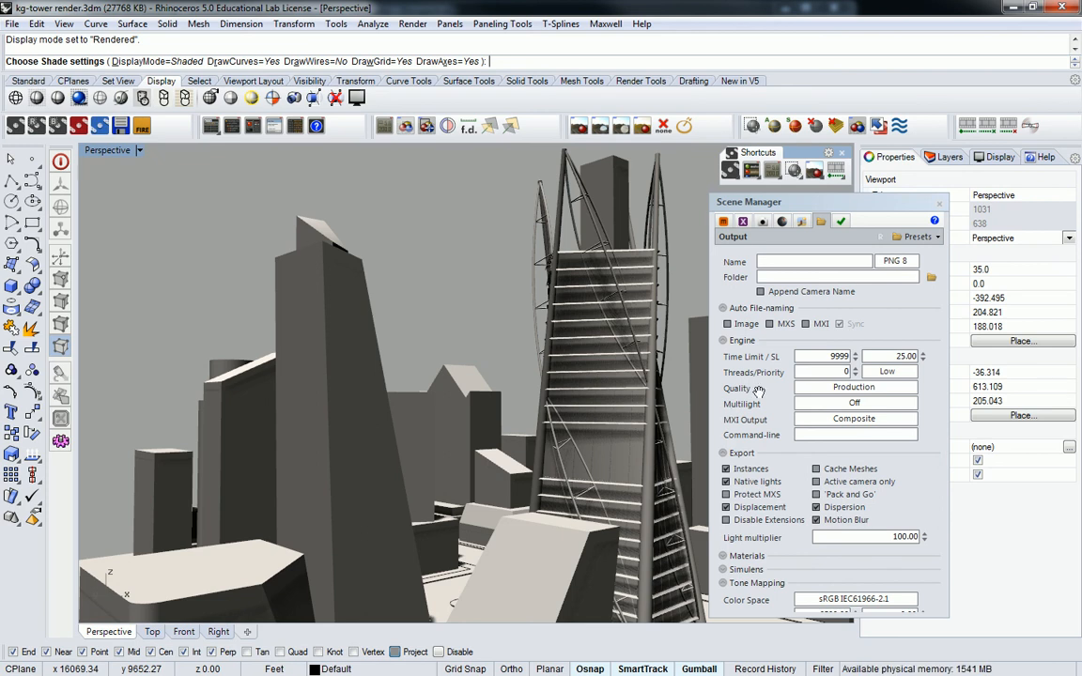
# Step: Keep render quality at Production and list the available Multilight modes
pyautogui.click(826, 390)
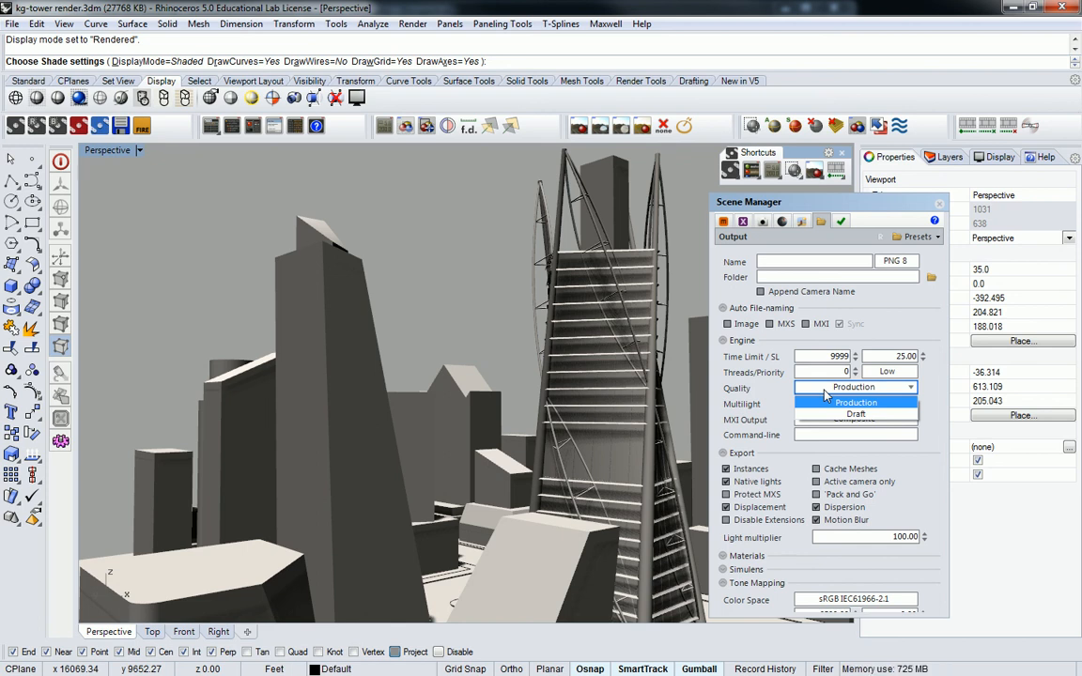
pyautogui.click(826, 402)
pyautogui.click(820, 404)
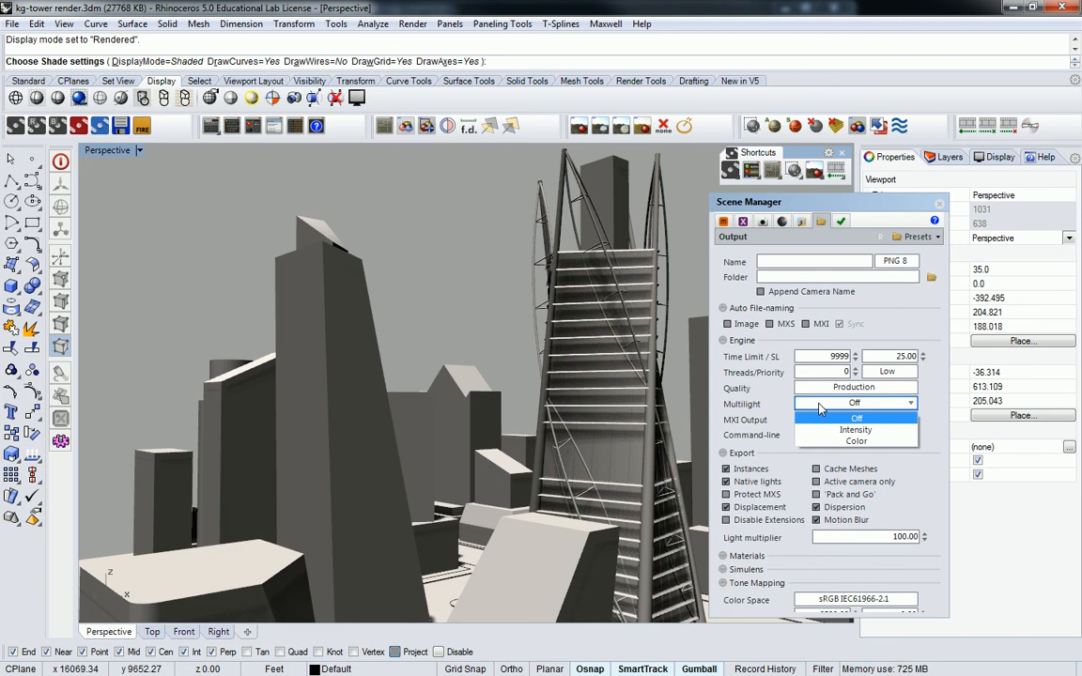
# Step: Set Multilight to Intensity and close the Maxwell Scene Manager
pyautogui.click(833, 432)
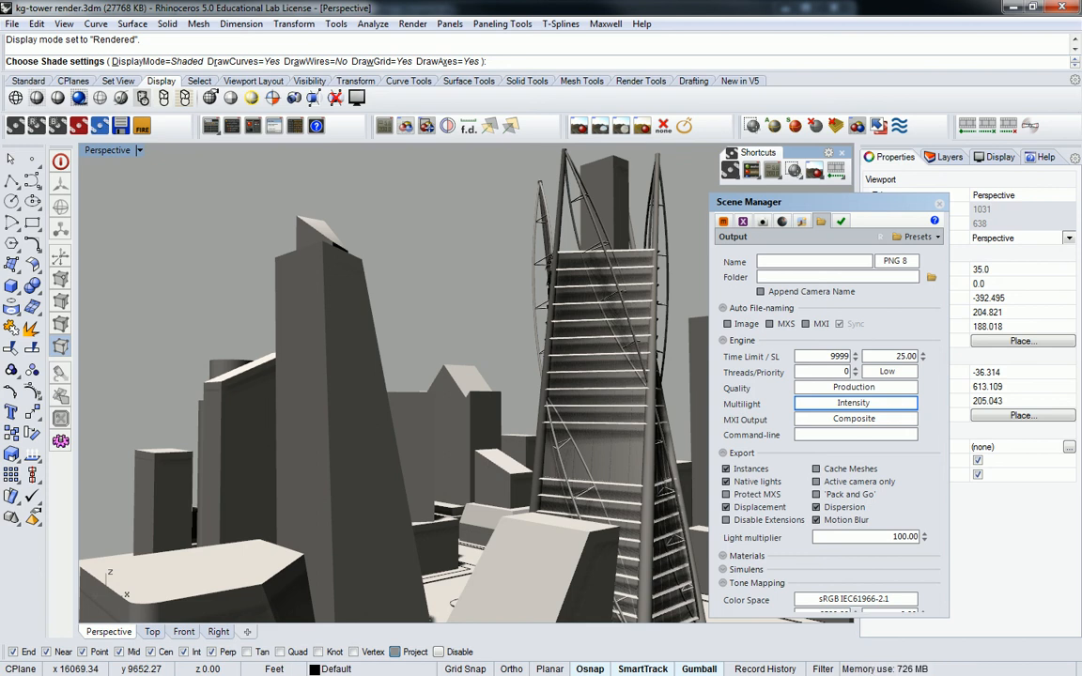
pyautogui.hotkey('alt', 'Tab')
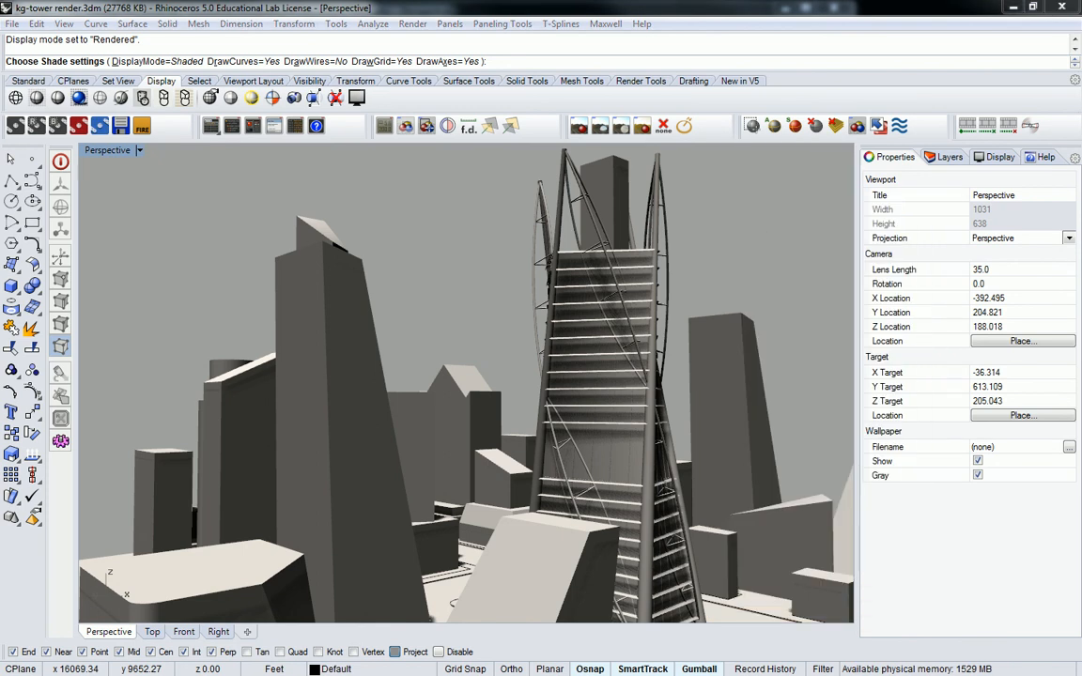